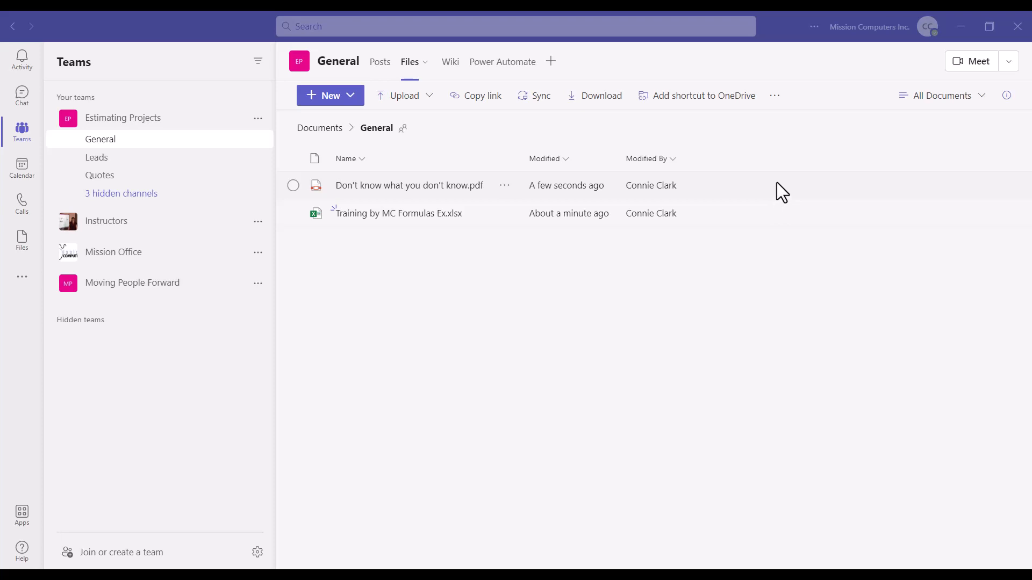
Show the Files toolbar's more commands to reach Open in SharePoint.
click(775, 96)
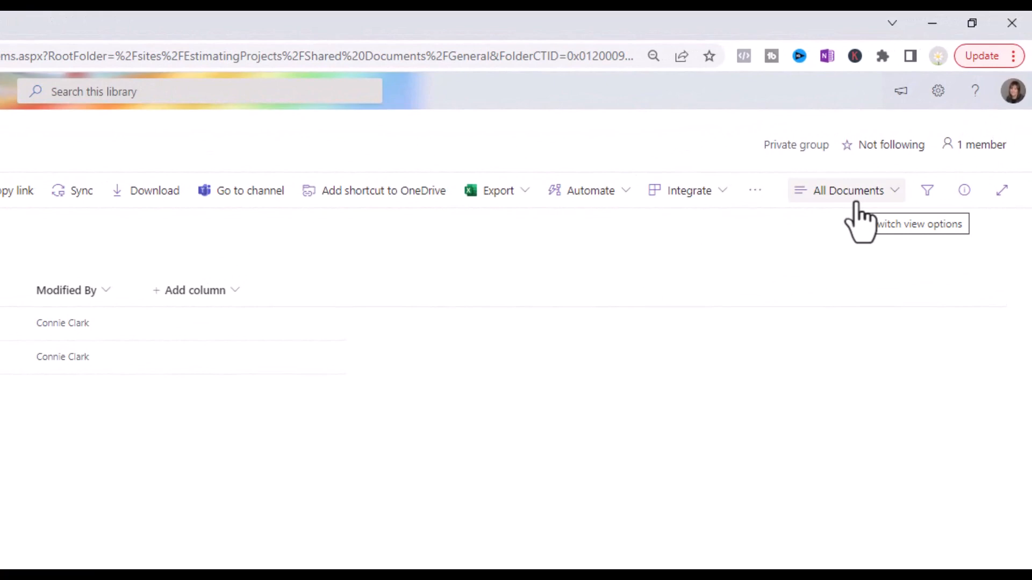
Expand the All Documents view options for the library.
click(848, 192)
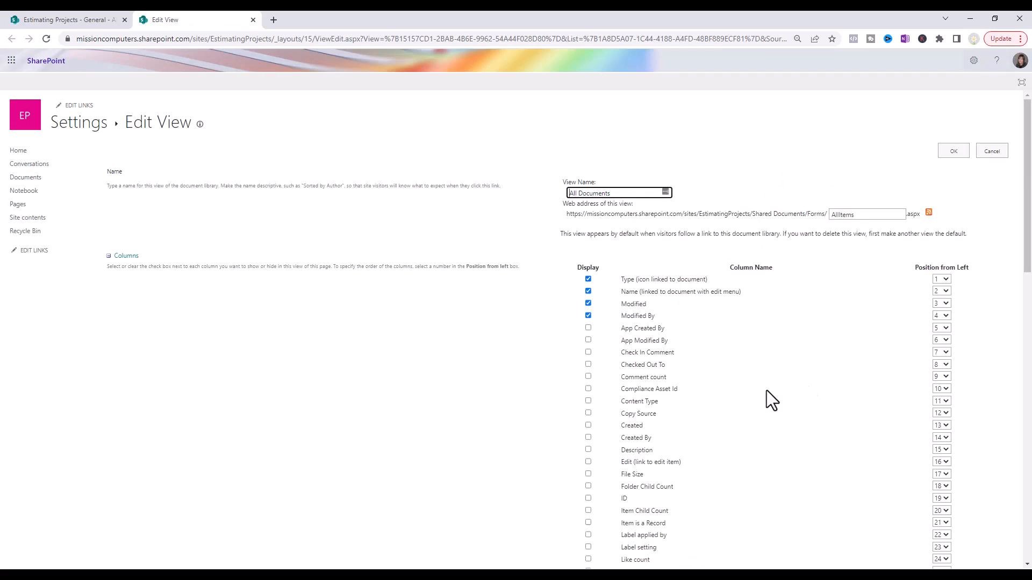
scroll(767, 390, down, 3)
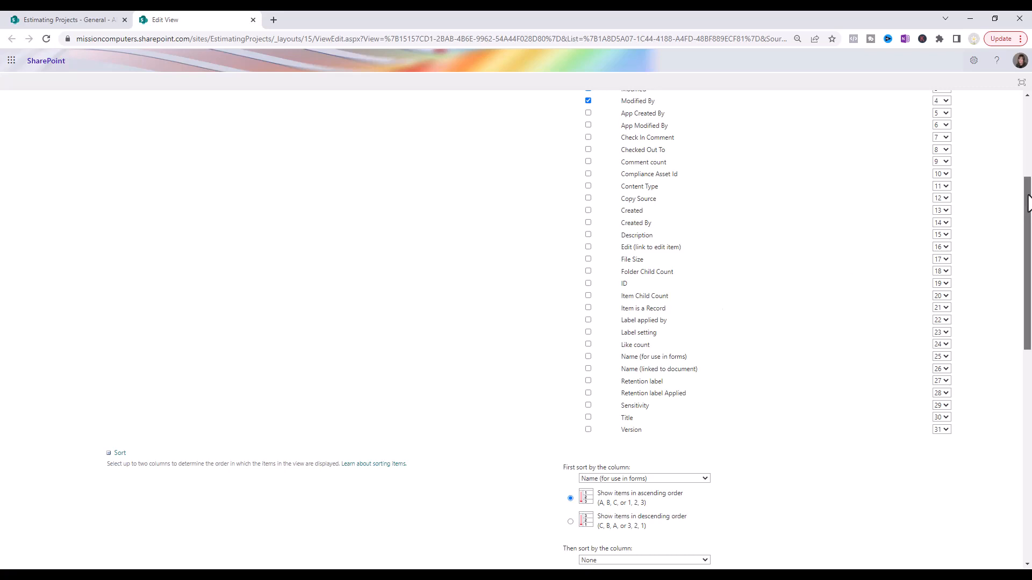
drag(1028, 202, 1030, 165)
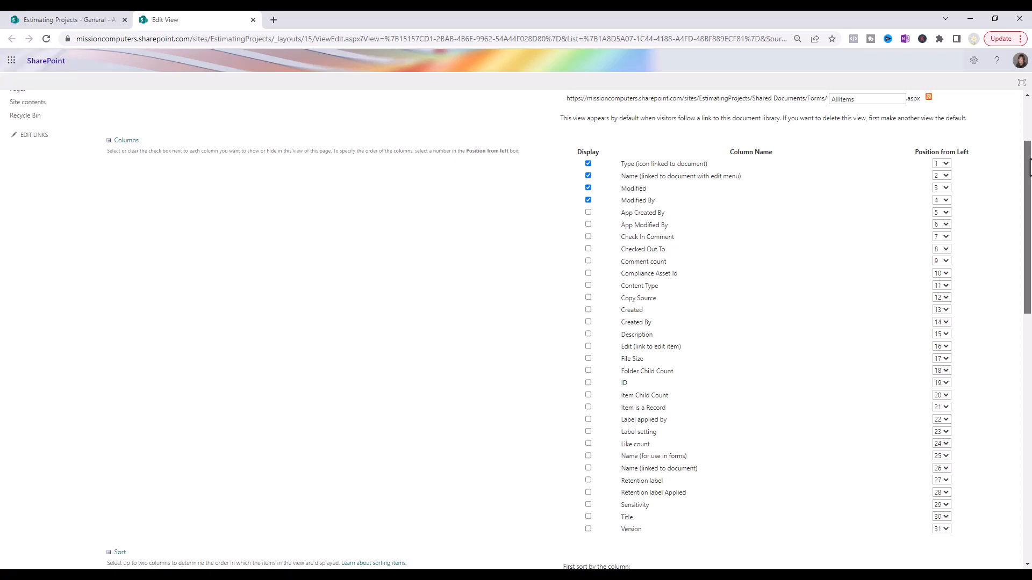
mouse_move(1030, 165)
mouse_down()
mouse_move(1029, 188)
mouse_move(1029, 166)
mouse_up()
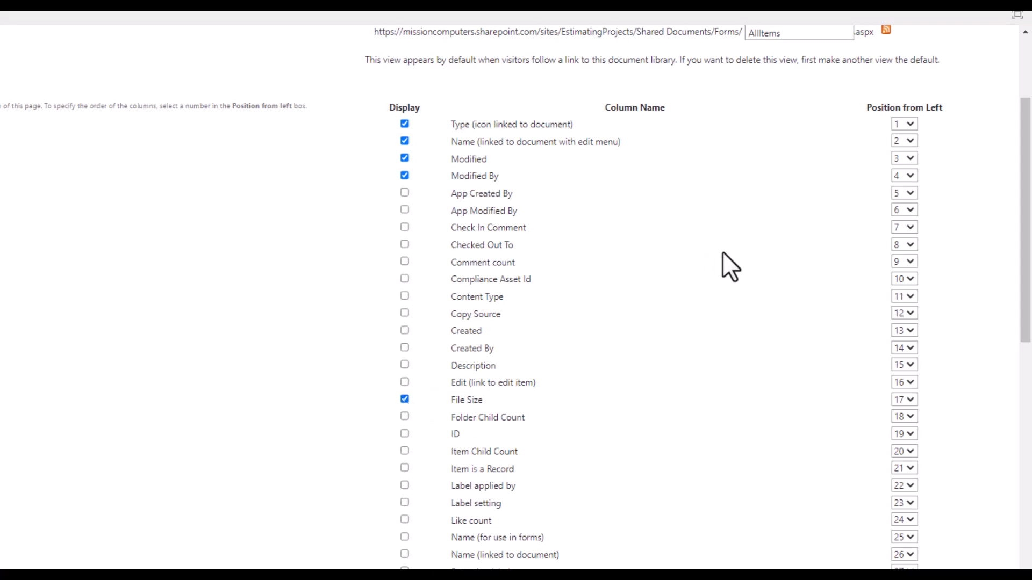
scroll(735, 237, up, 2)
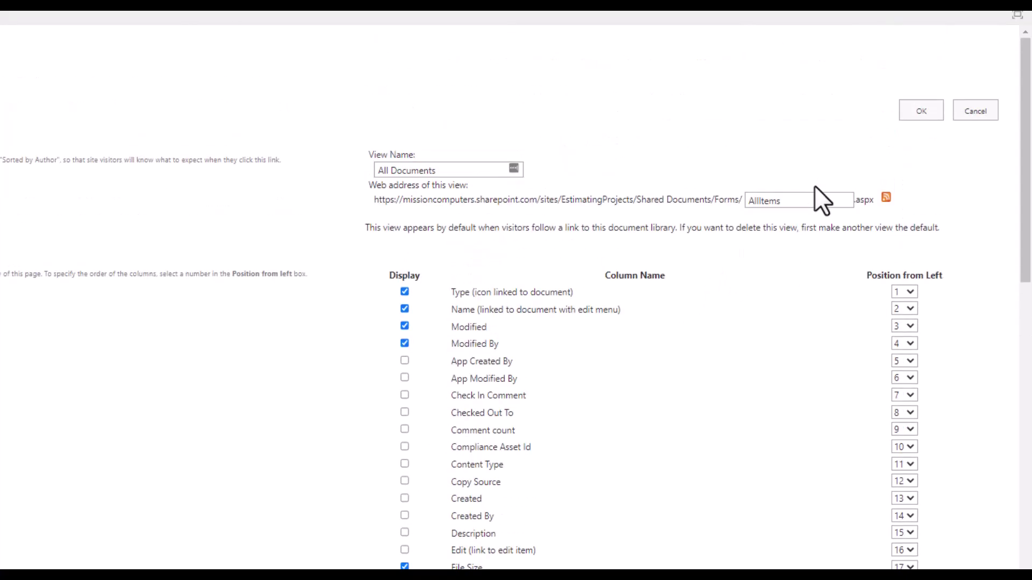
Save the view with File Size, check the General folder's 343 KB and 43.1 KB sizes, and return to the library root.
click(914, 108)
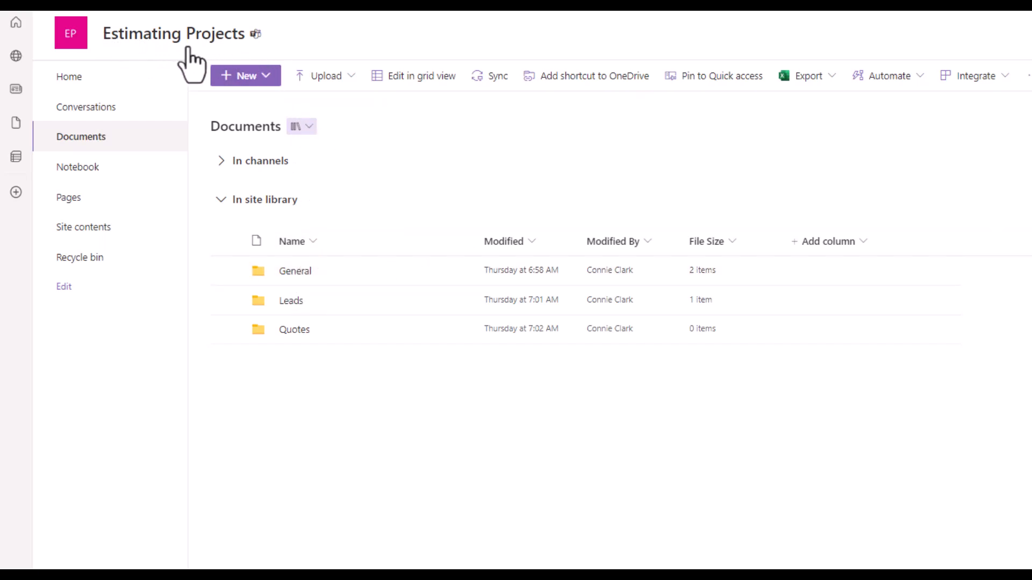
mouse_move(339, 271)
click(295, 271)
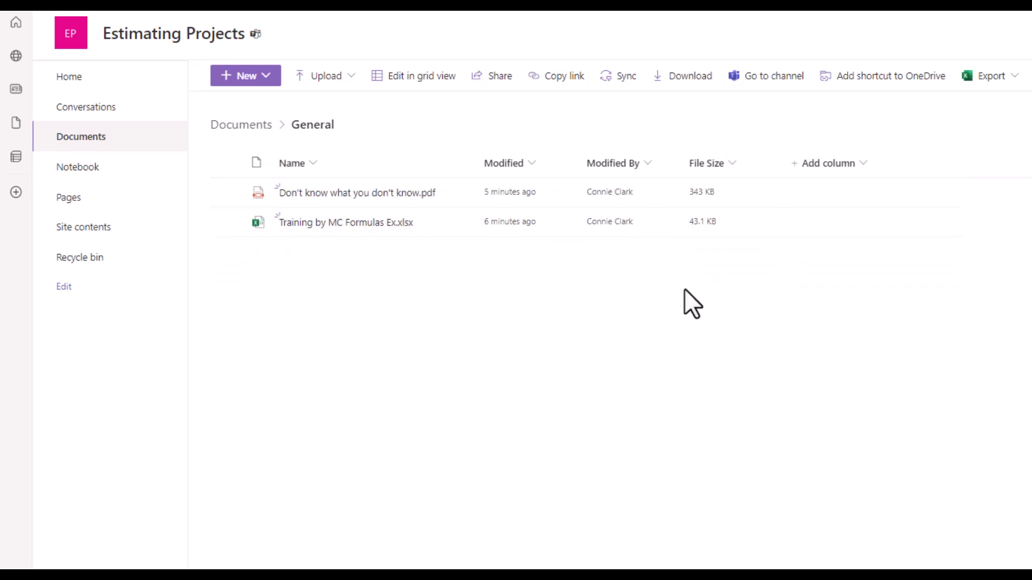
key(alt+Left)
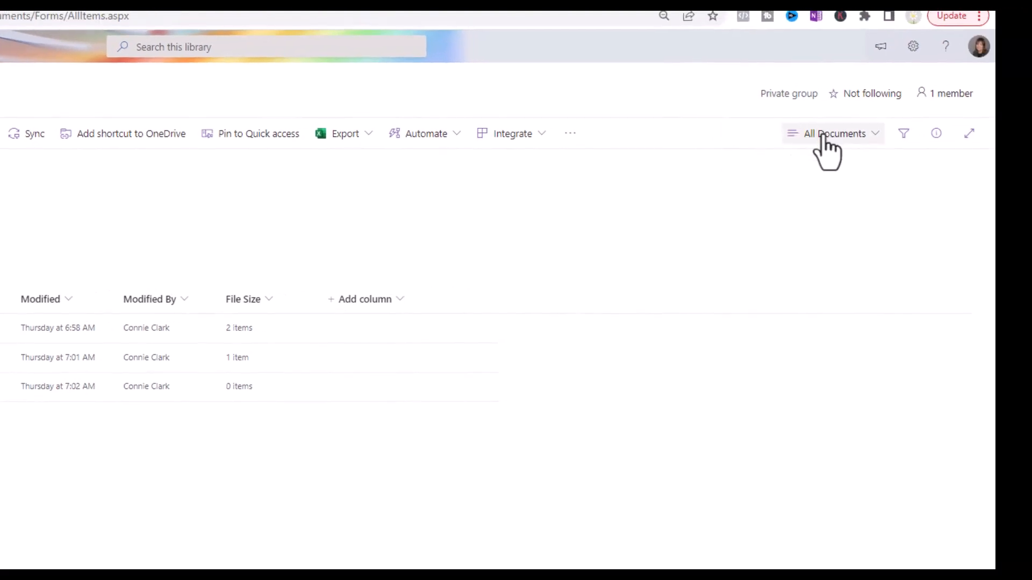
Edit the All Documents view to display Created and Created By, and save it.
click(827, 137)
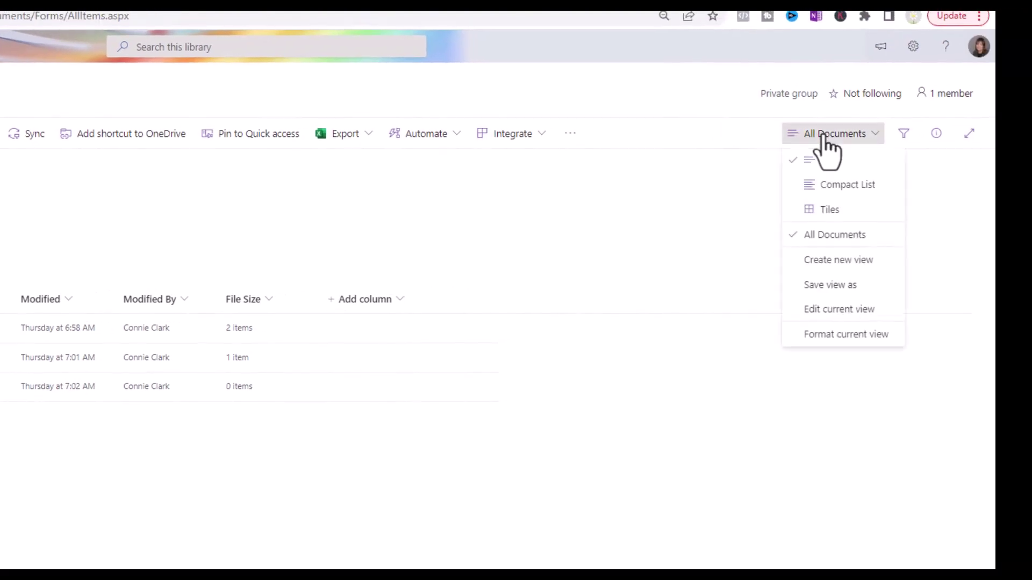
click(873, 314)
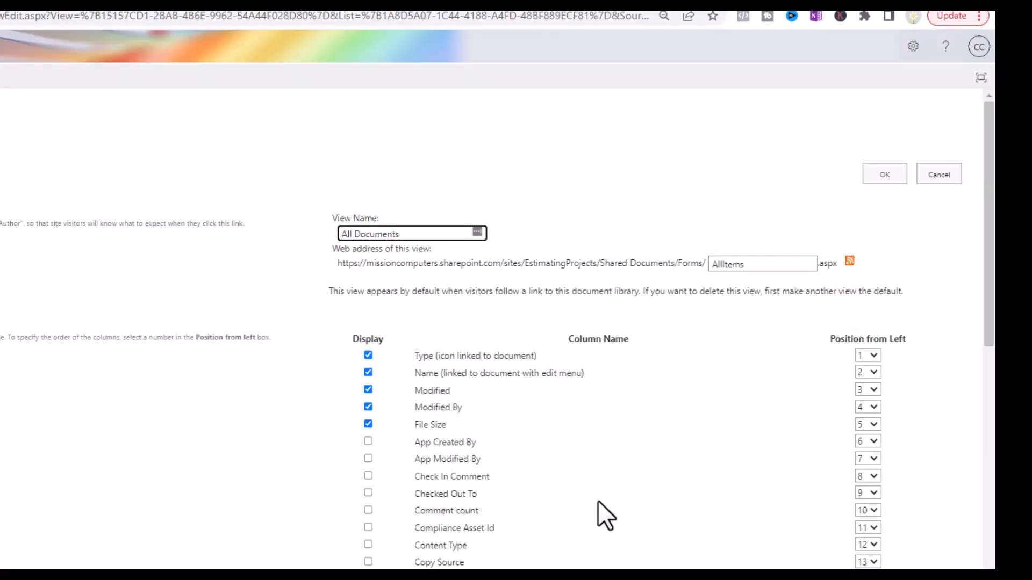
scroll(605, 516, down, 2)
scroll(597, 508, down, 3)
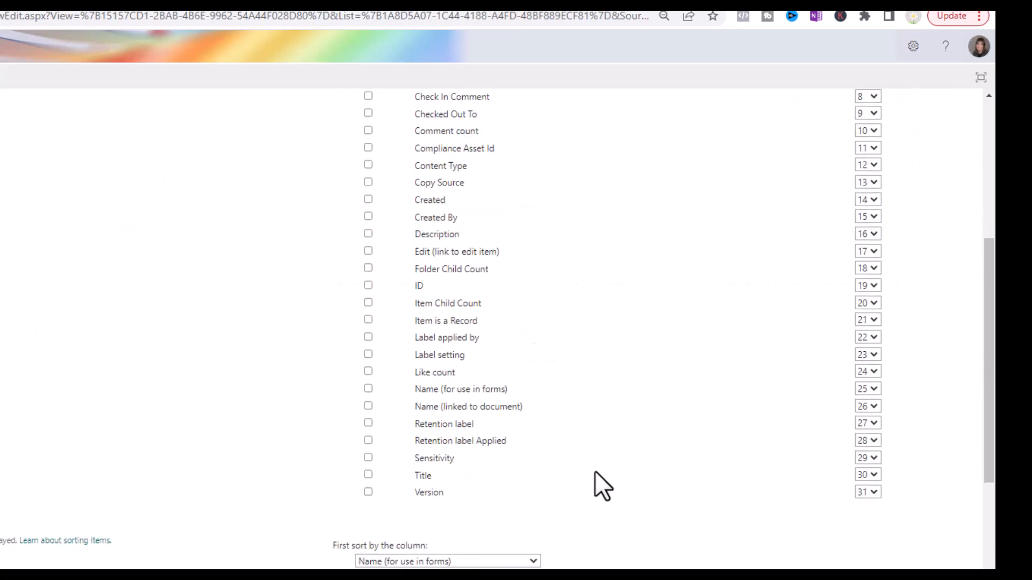
scroll(595, 473, up, 3)
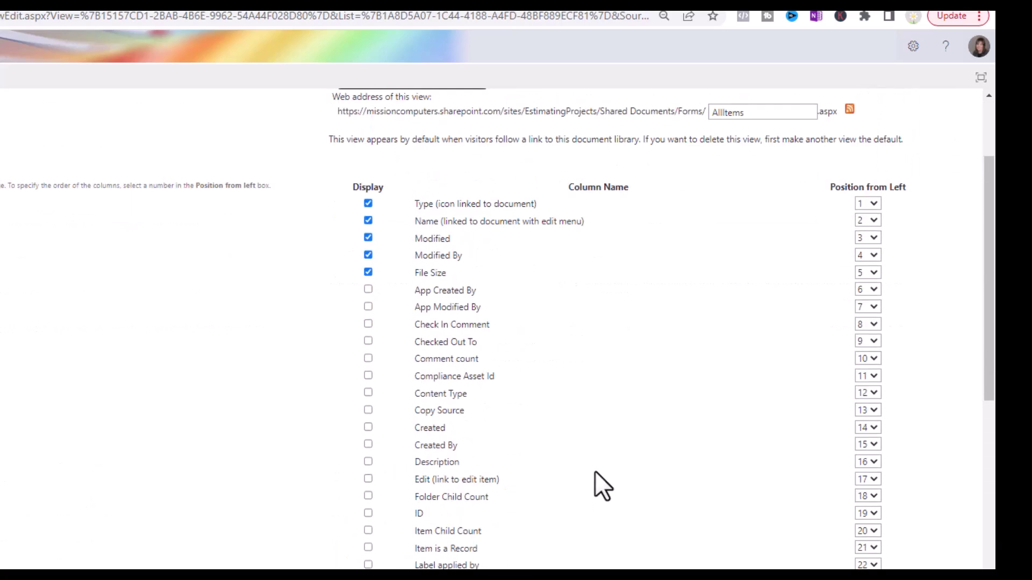
click(368, 428)
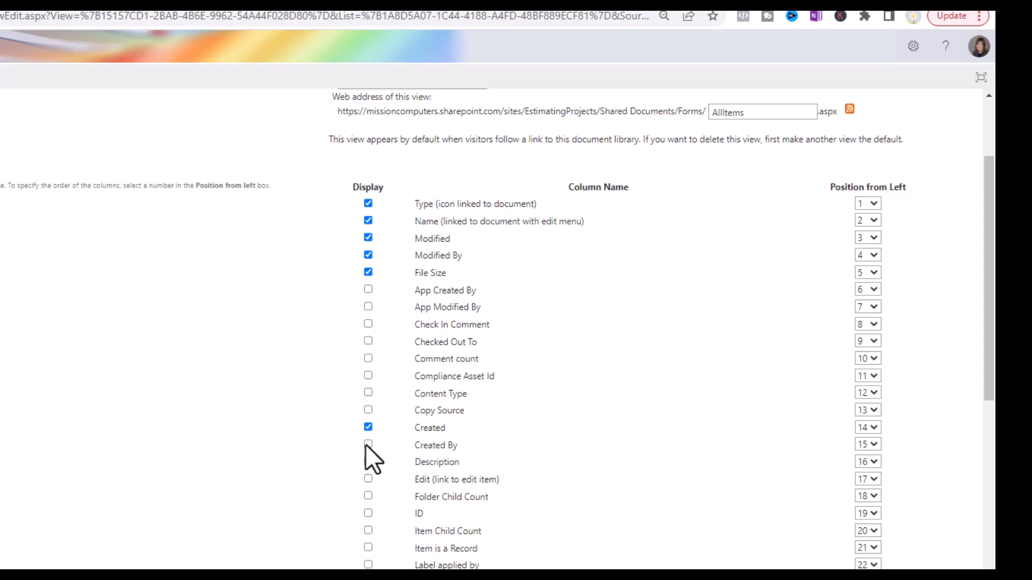
scroll(690, 344, up, 1)
scroll(690, 344, up, 1)
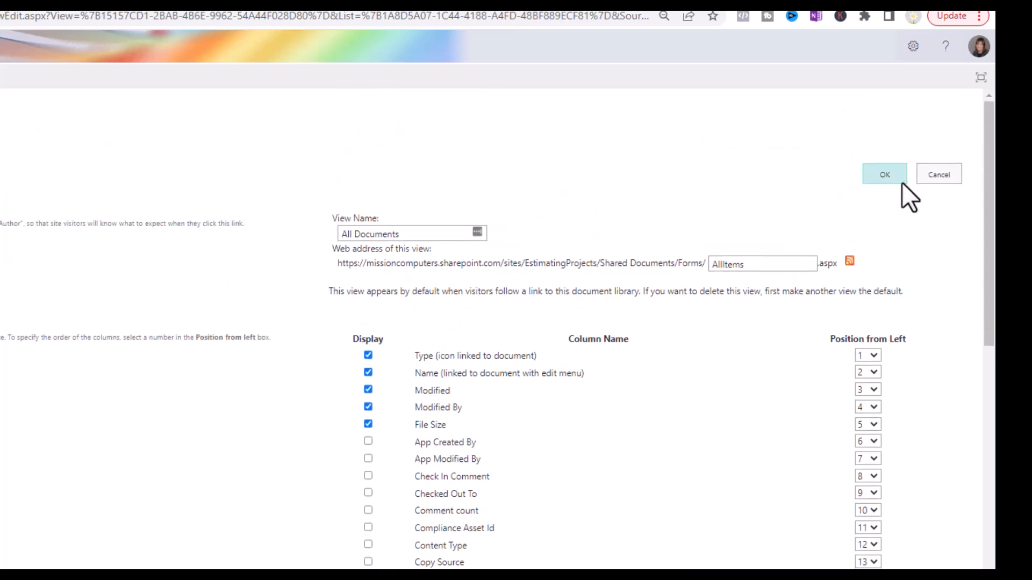
click(888, 174)
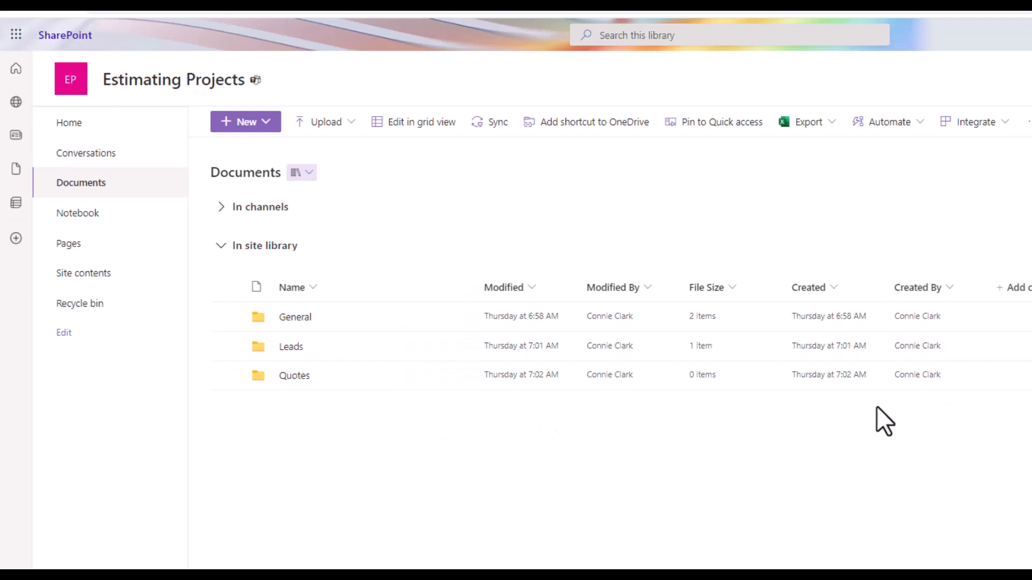
Enter the General folder showing size, created date and creator for both files.
click(292, 318)
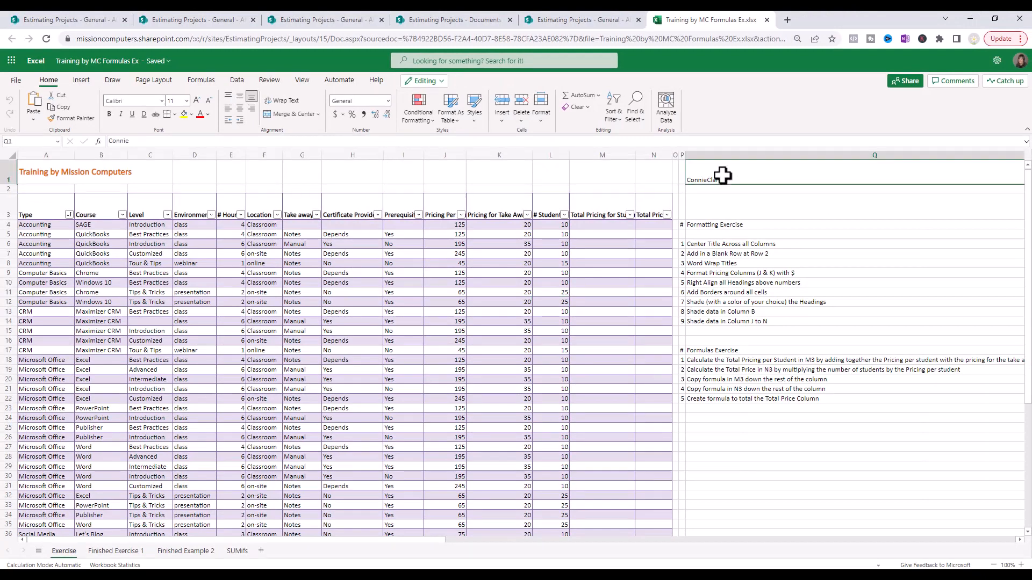
Clear Q1, then select the P4:Q12 and P17:Q22 instruction blocks for yellow and green shading.
key(Delete)
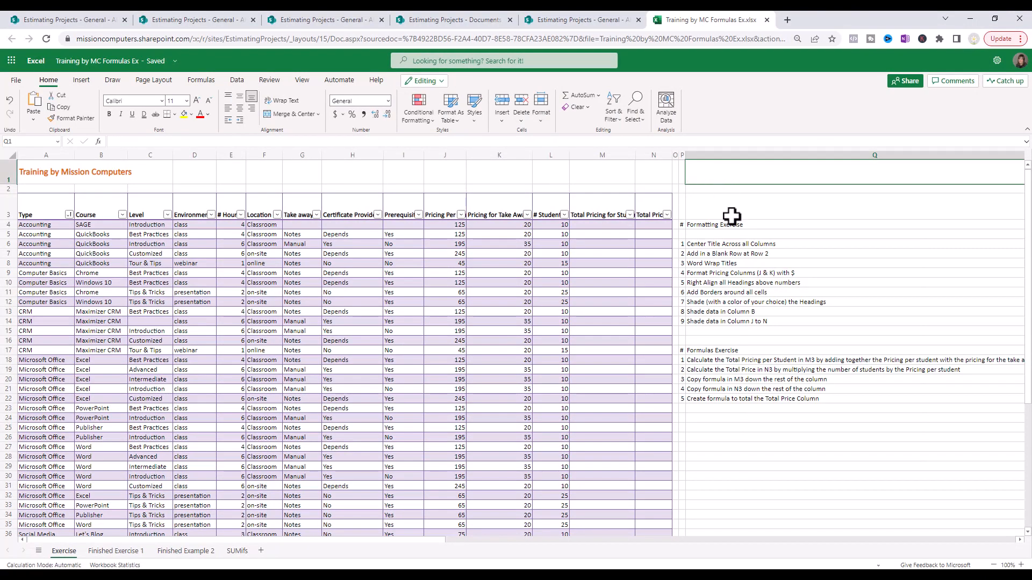
drag(683, 225, 797, 323)
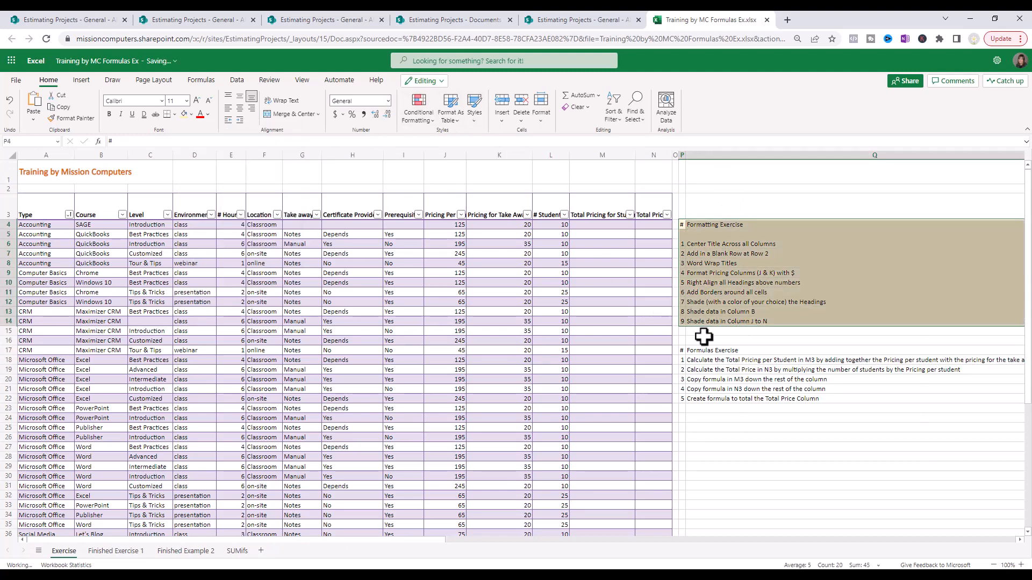
click(684, 350)
shift+click(859, 400)
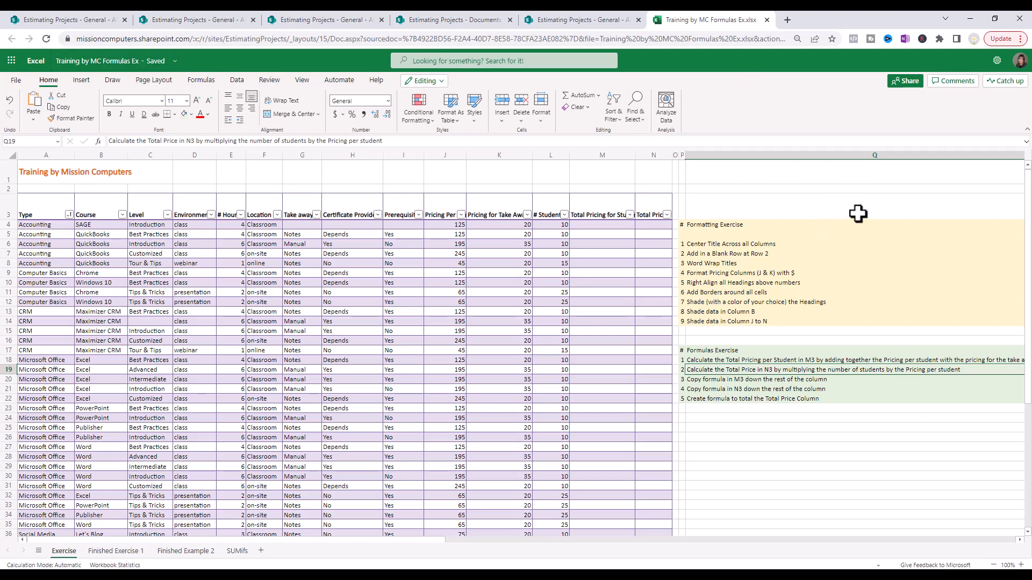
Close the workbook and reload the General folder so the workbook shows 44.6 KB.
key(ctrl+w)
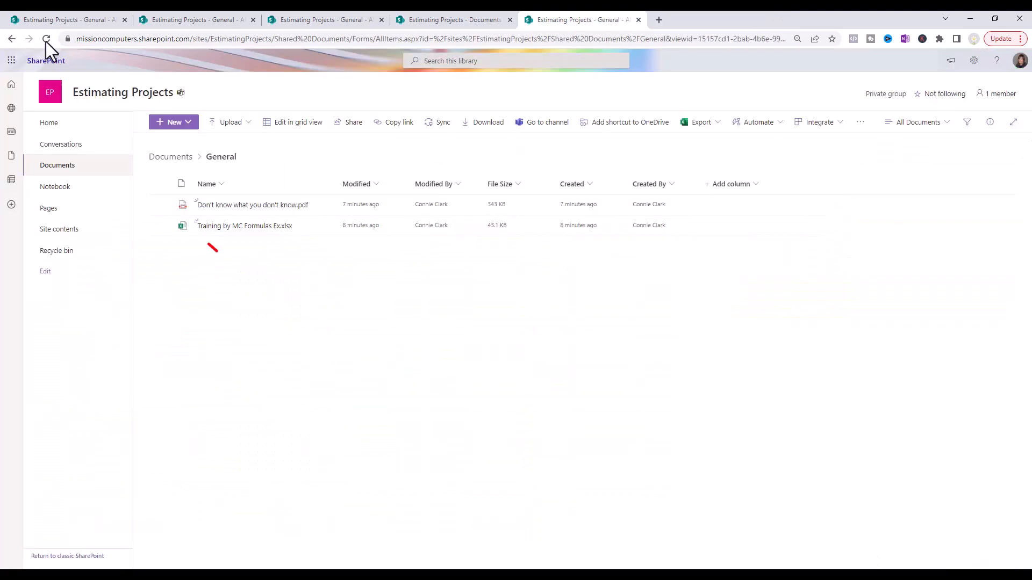
click(46, 41)
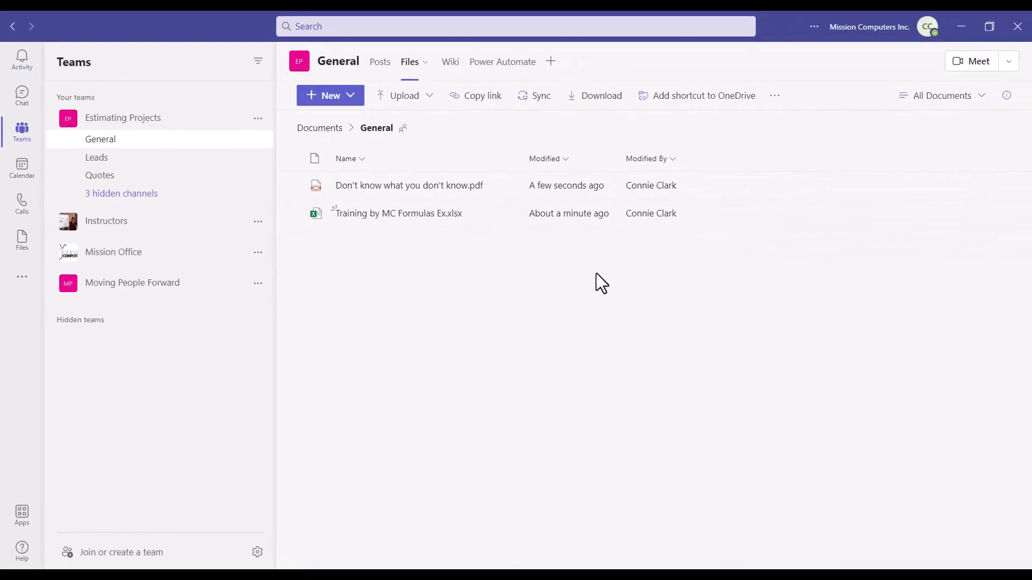
mouse_move(409, 186)
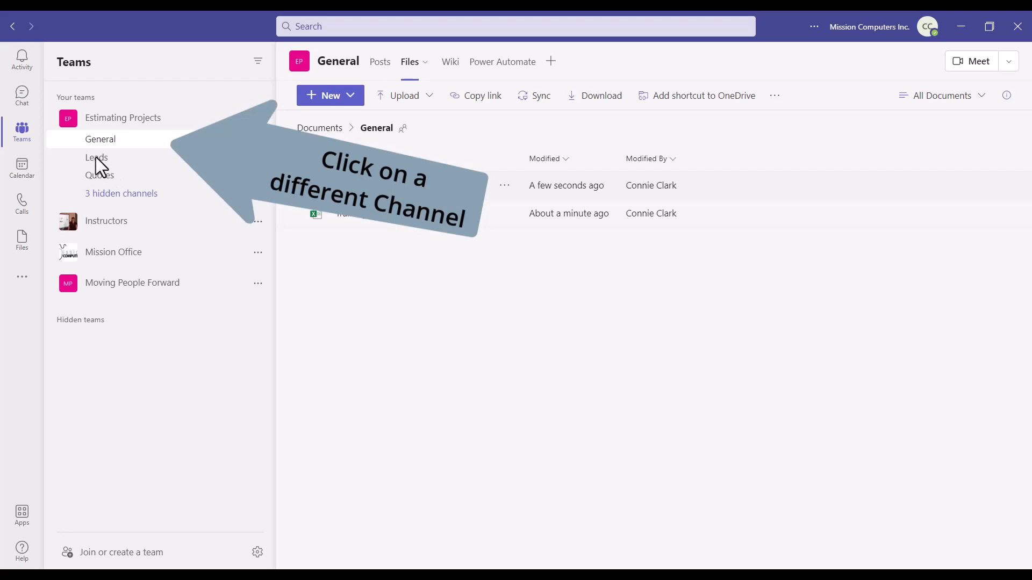
Switch to Leads and back to General's Files tab to refresh the file list.
click(95, 157)
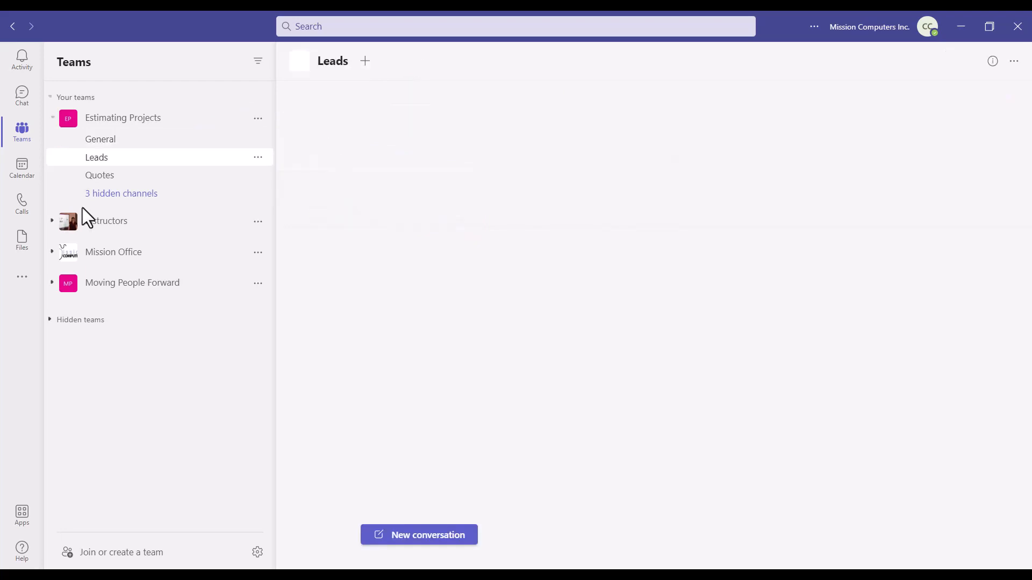
click(113, 143)
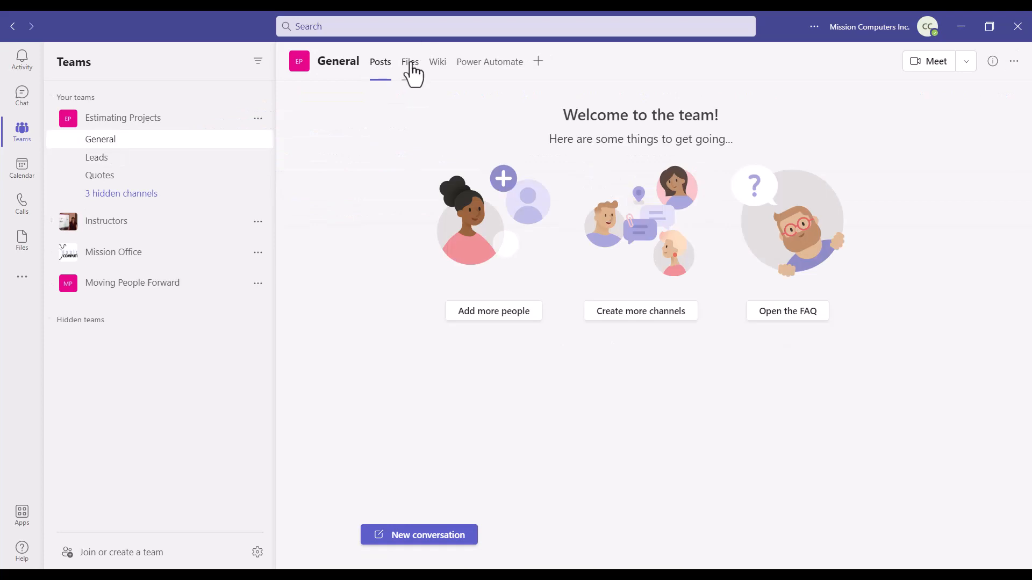
click(411, 68)
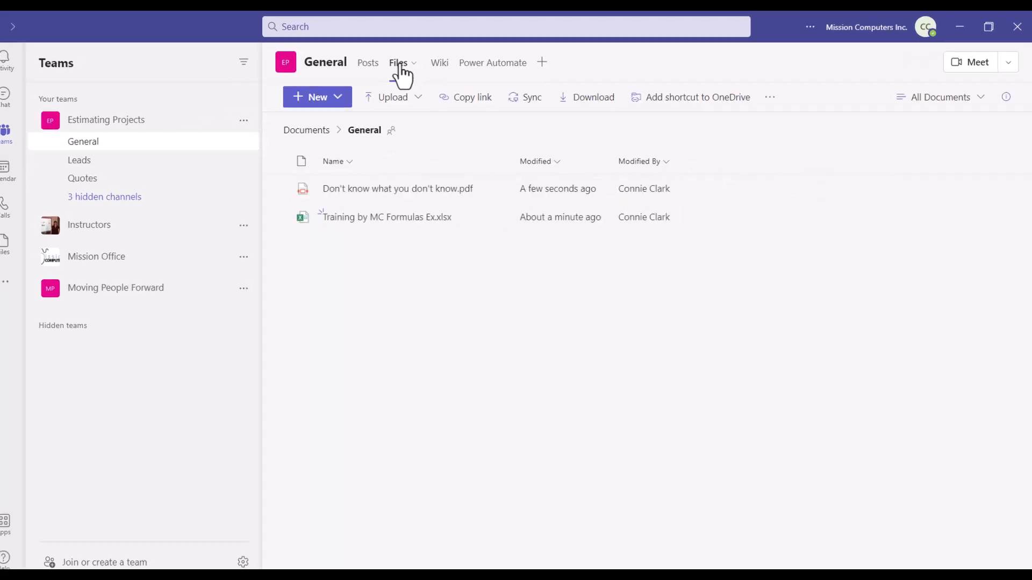